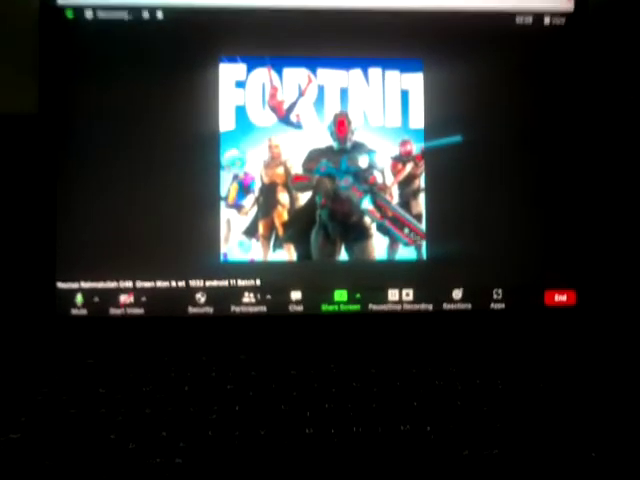
End the meeting for all participants, then stop the recording conversion
{"action": "left_click", "coordinate": [560, 300]}
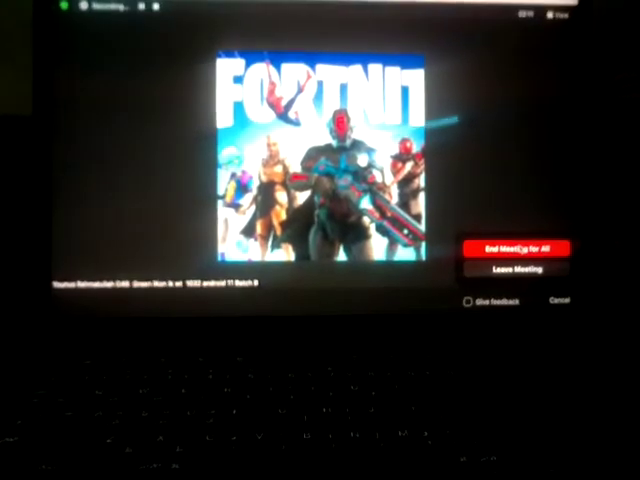
{"action": "left_click", "coordinate": [511, 248]}
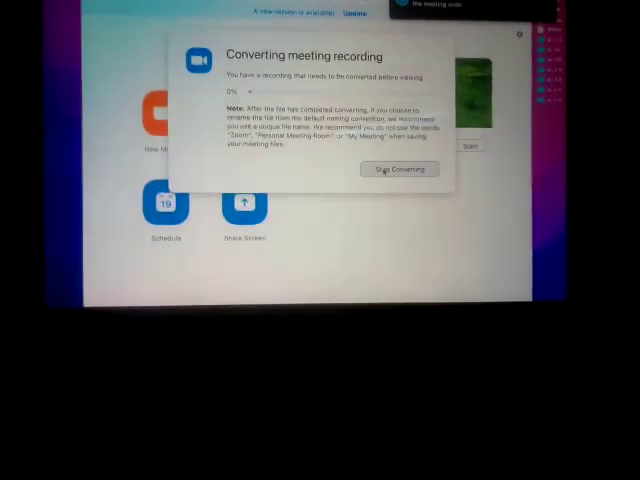
{"action": "left_click", "coordinate": [396, 169]}
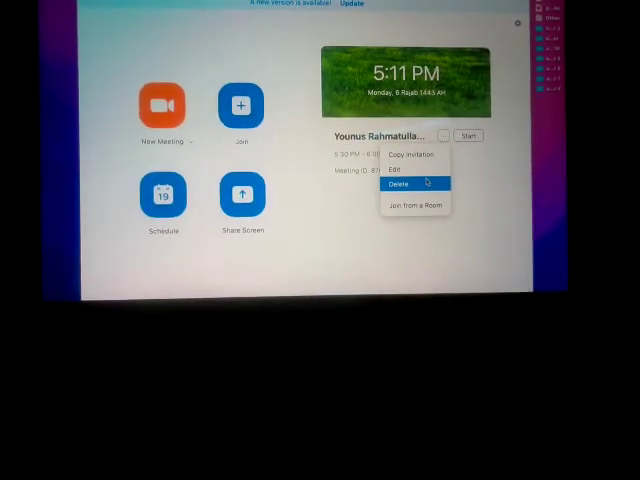
{"action": "left_click", "coordinate": [358, 268]}
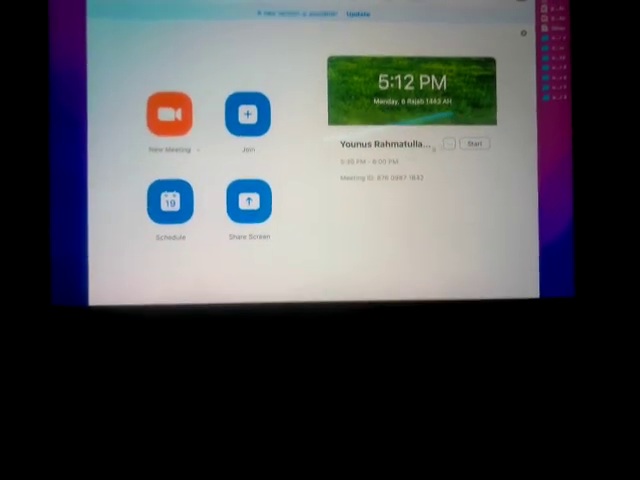
{"action": "left_click", "coordinate": [449, 133]}
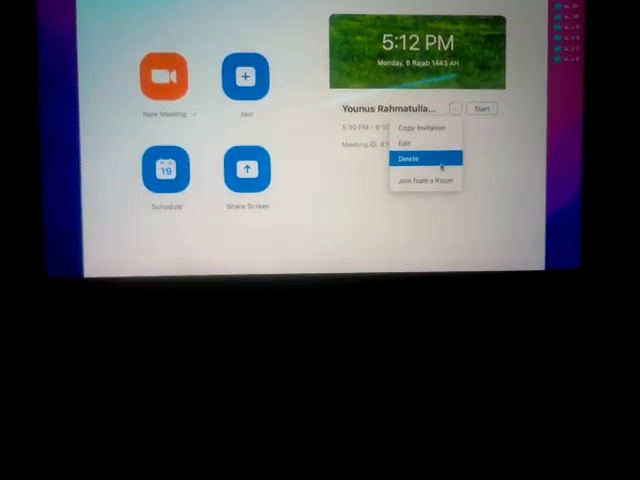